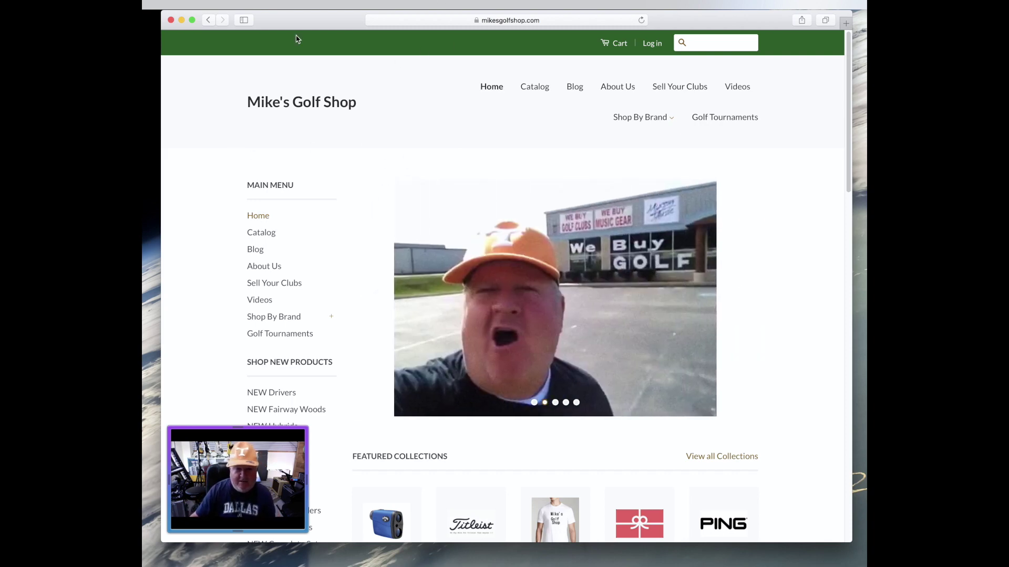
Go from Mike's Golf Shop's Sell Your Clubs page to the Trade-In Center.
{"action": "mouse_move", "coordinate": [308, 28]}
{"action": "left_mouse_down"}
{"action": "mouse_move", "coordinate": [247, 38]}
{"action": "mouse_move", "coordinate": [284, 43]}
{"action": "mouse_move", "coordinate": [298, 23]}
{"action": "left_mouse_up"}
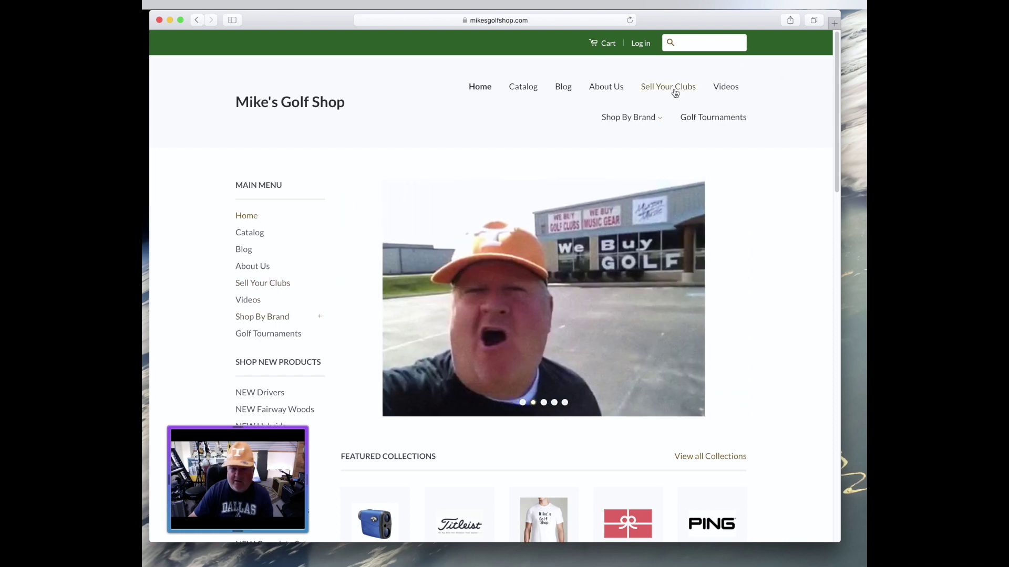
{"action": "left_click", "coordinate": [675, 91]}
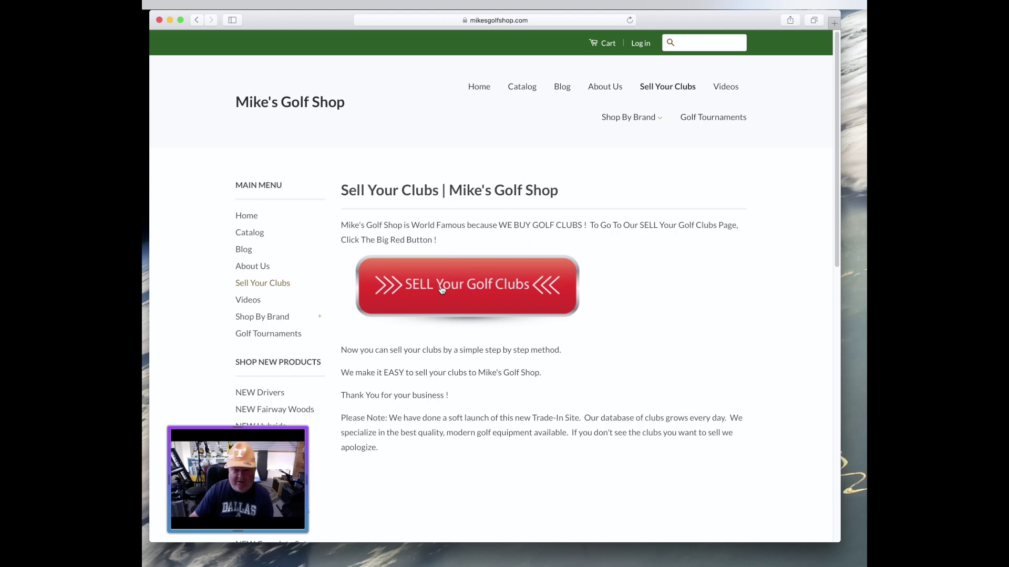
{"action": "left_click", "coordinate": [512, 291]}
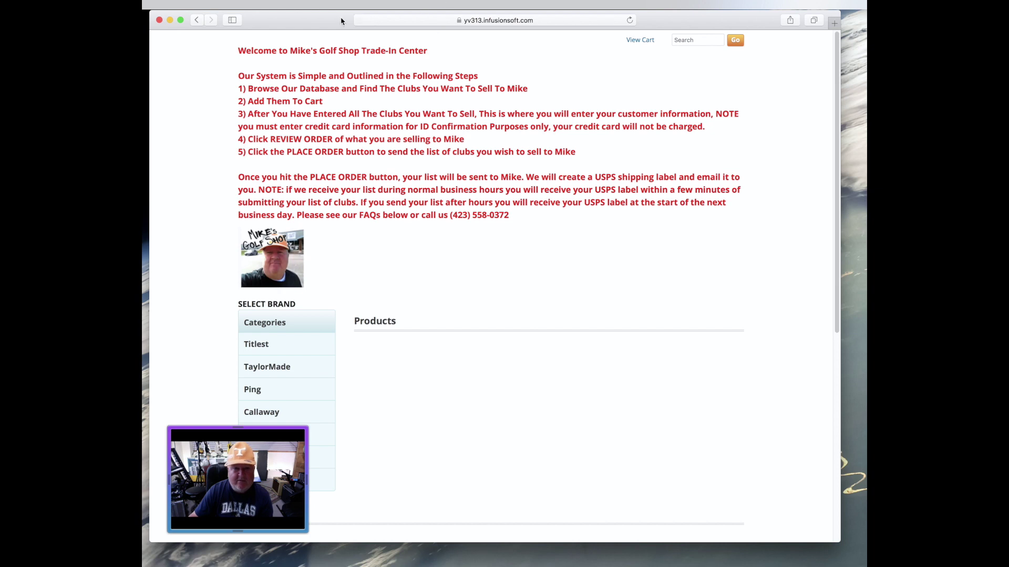
Scroll the Trade-In Center page down to the brand list and the FAQ section.
{"action": "left_click_drag", "start_coordinate": [312, 24], "coordinate": [333, 22]}
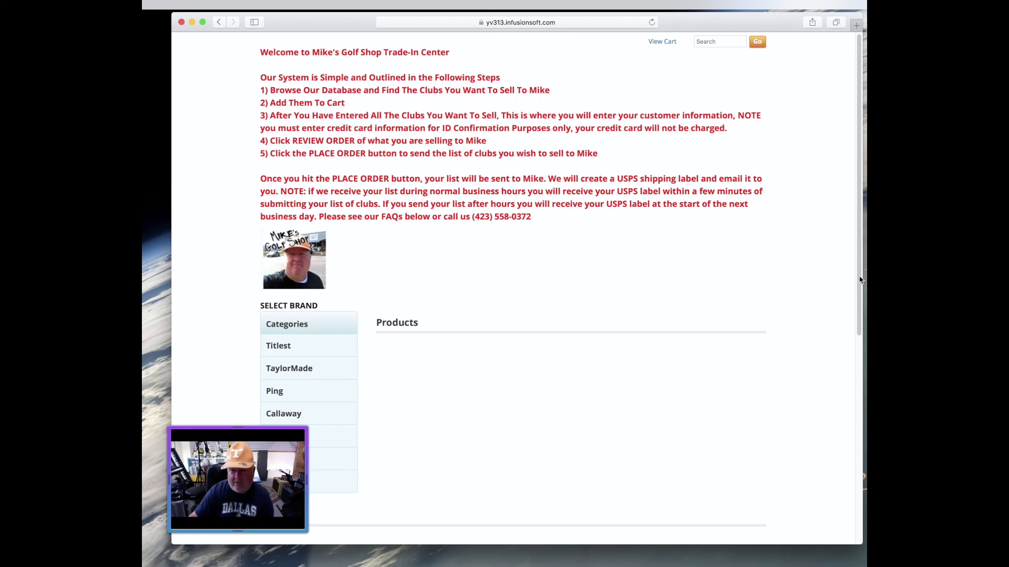
{"action": "left_click_drag", "start_coordinate": [859, 279], "coordinate": [863, 522]}
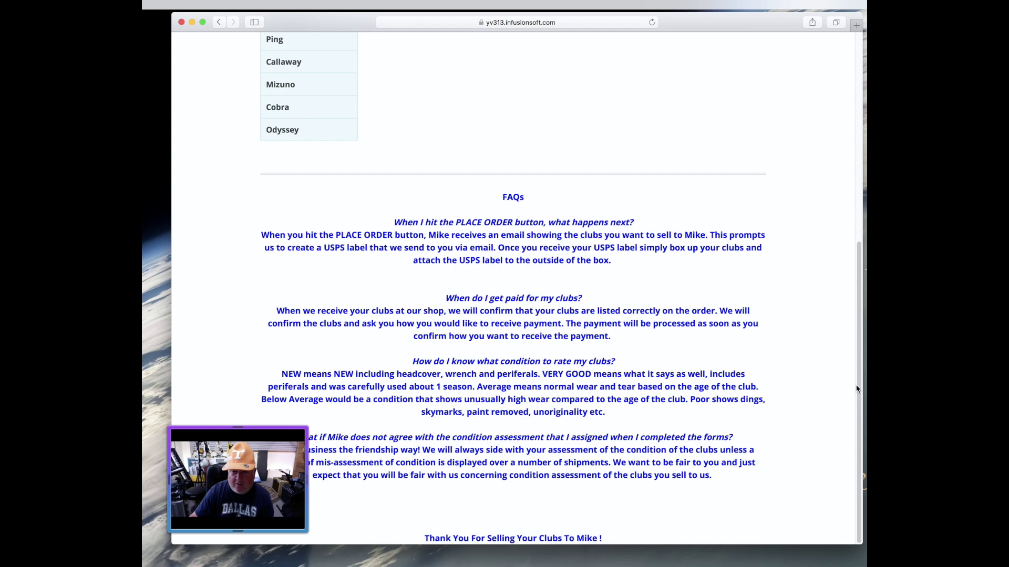
{"action": "left_click_drag", "start_coordinate": [857, 390], "coordinate": [845, 225]}
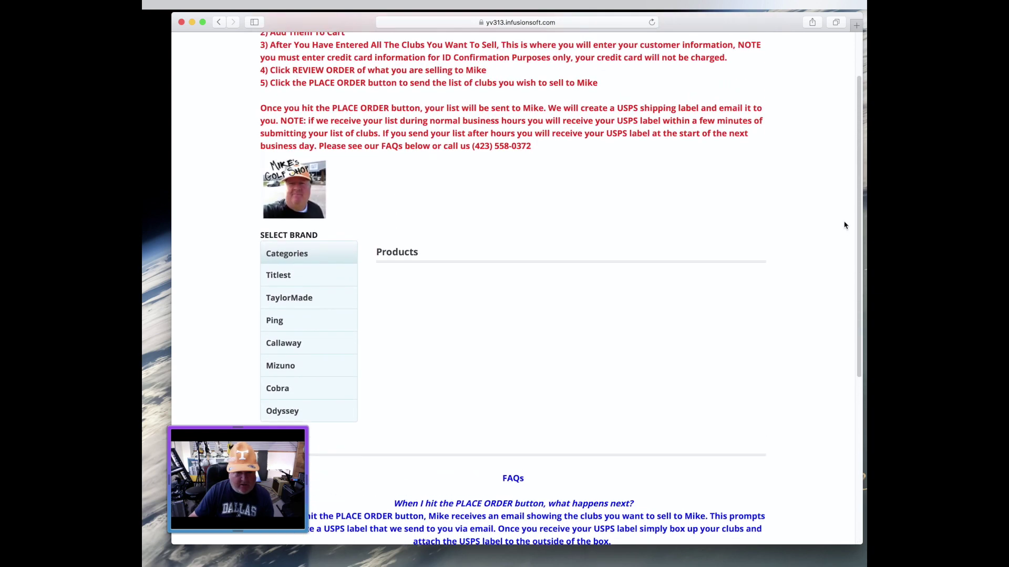
{"action": "scroll", "coordinate": [843, 231], "scroll_direction": "down", "scroll_amount": 1}
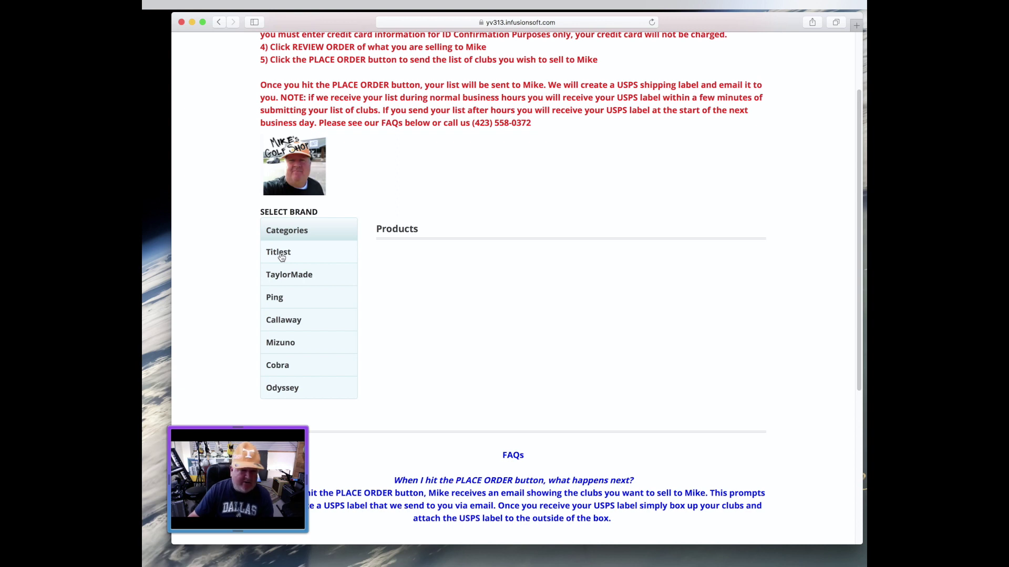
List the Titleist trade-in clubs and narrow them to the Titleist - Driver category.
{"action": "left_click", "coordinate": [282, 255]}
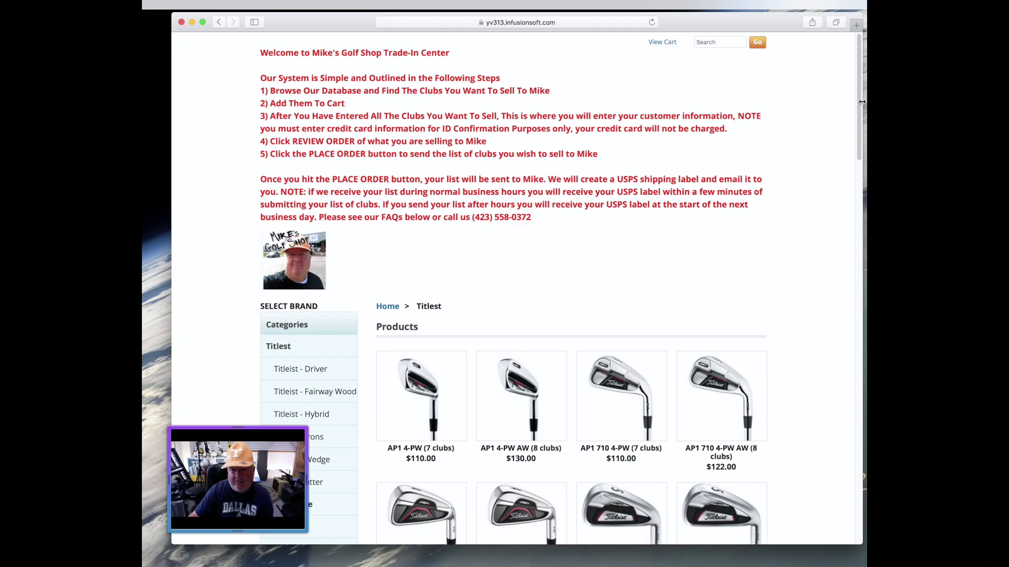
{"action": "scroll", "coordinate": [860, 107], "scroll_direction": "down", "scroll_amount": 15}
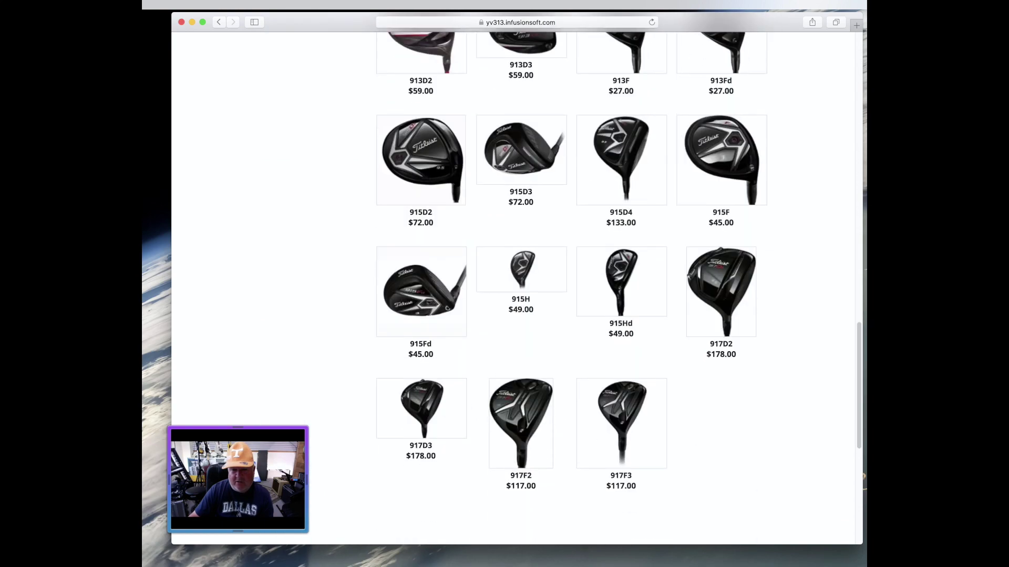
{"action": "scroll", "coordinate": [859, 106], "scroll_direction": "up", "scroll_amount": 6}
{"action": "scroll", "coordinate": [859, 145], "scroll_direction": "up", "scroll_amount": 10}
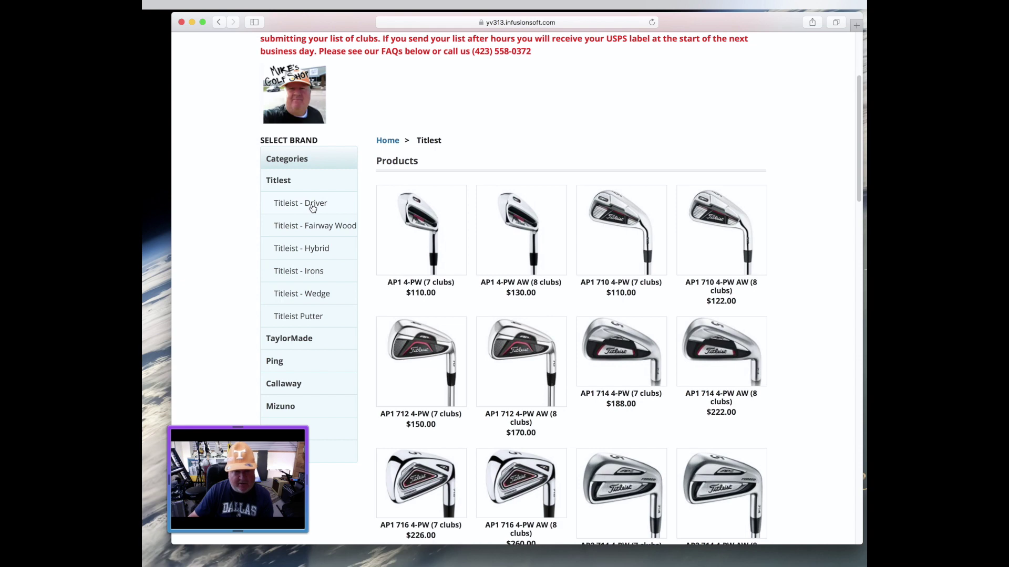
{"action": "left_click", "coordinate": [312, 209]}
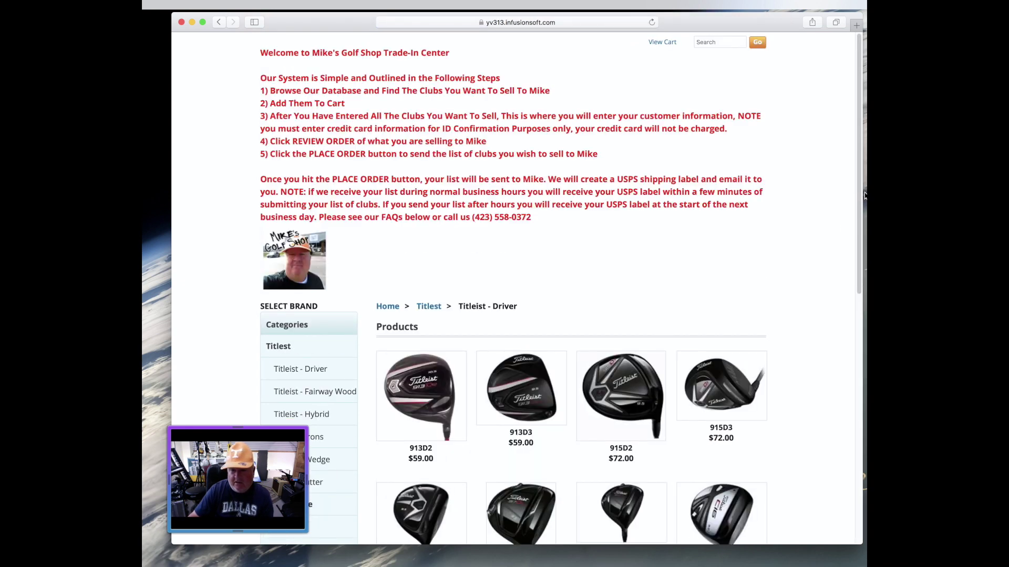
{"action": "left_click_drag", "start_coordinate": [860, 200], "coordinate": [858, 303]}
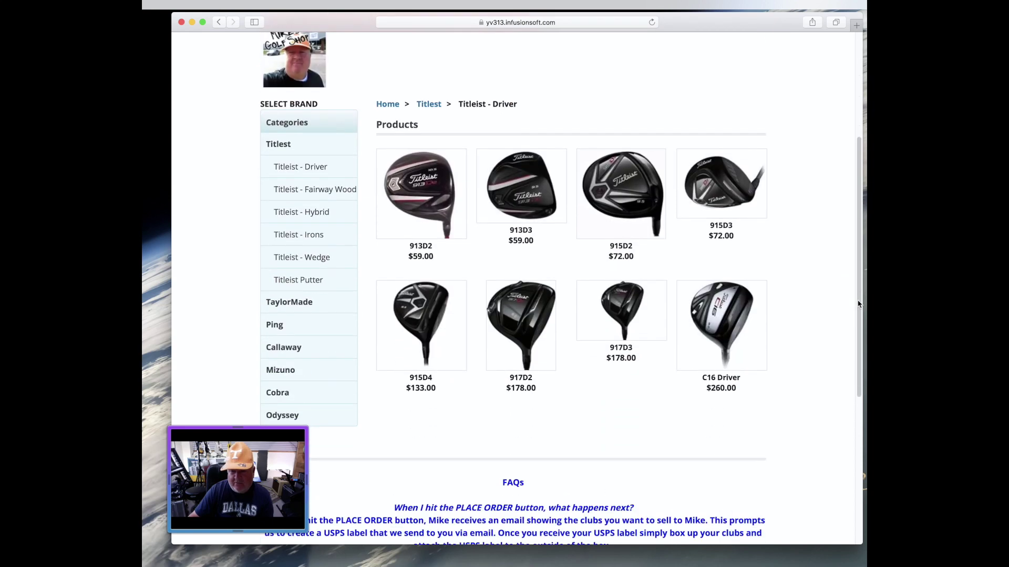
Add the C16 Driver to the cart in NEW condition and Right Handed dexterity.
{"action": "left_click", "coordinate": [723, 330]}
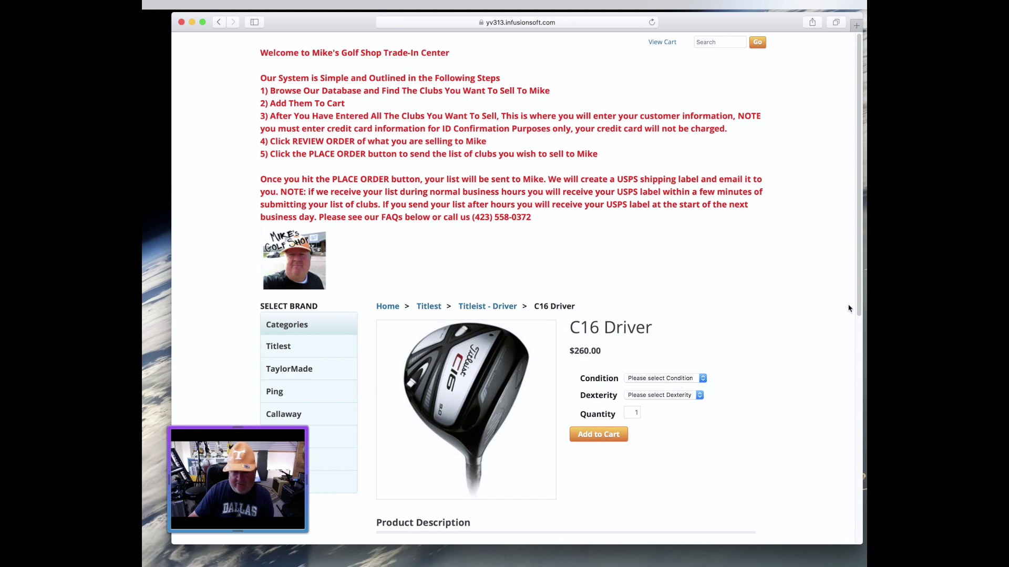
{"action": "scroll", "coordinate": [835, 310], "scroll_direction": "down", "scroll_amount": 4}
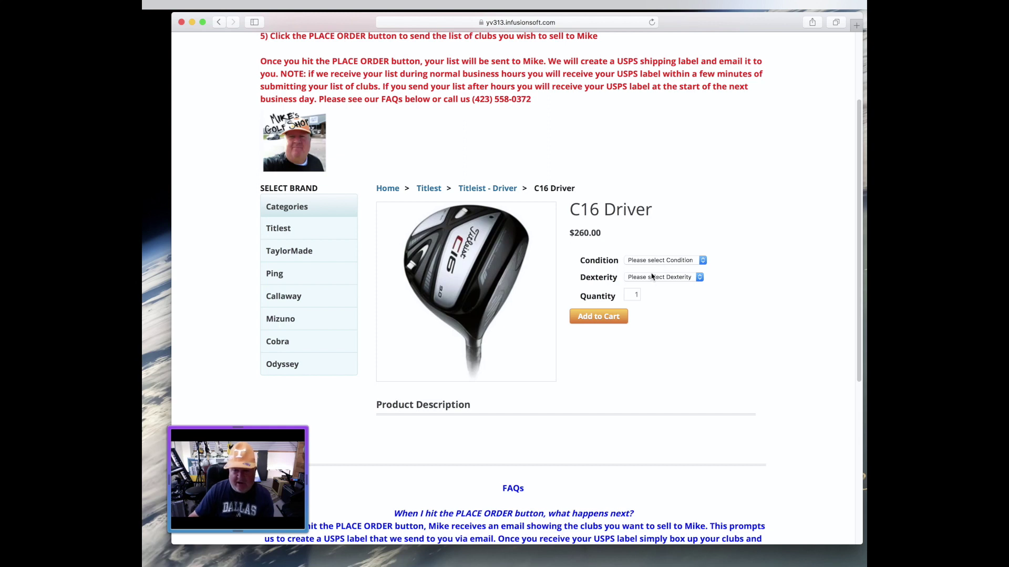
{"action": "left_click", "coordinate": [653, 263]}
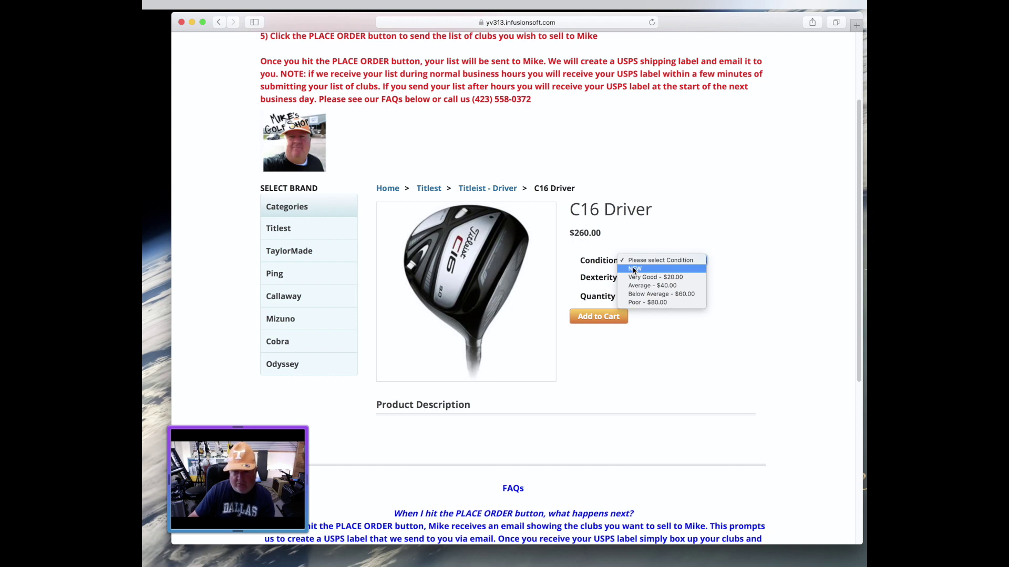
{"action": "left_click", "coordinate": [633, 270]}
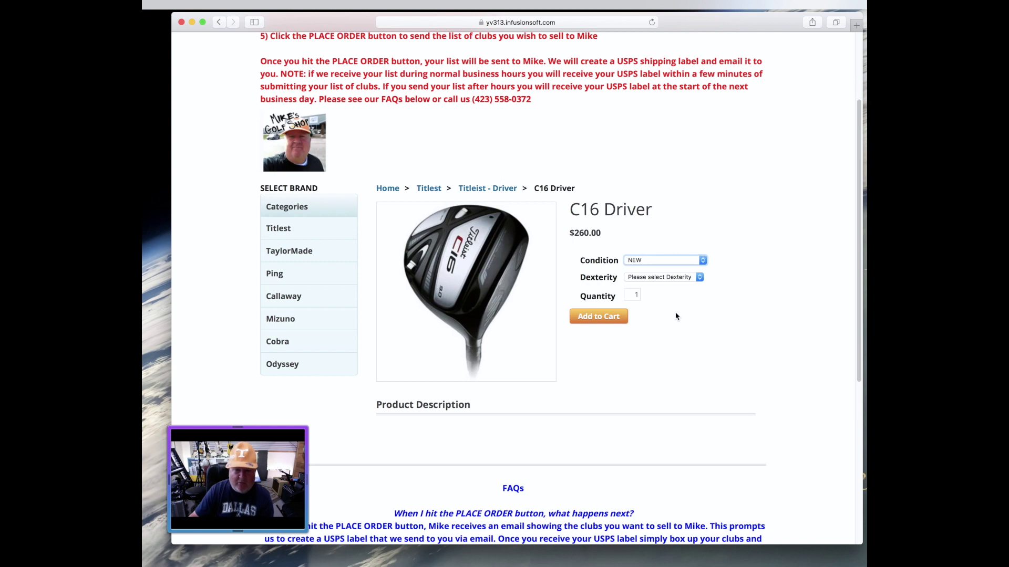
{"action": "left_click", "coordinate": [648, 261]}
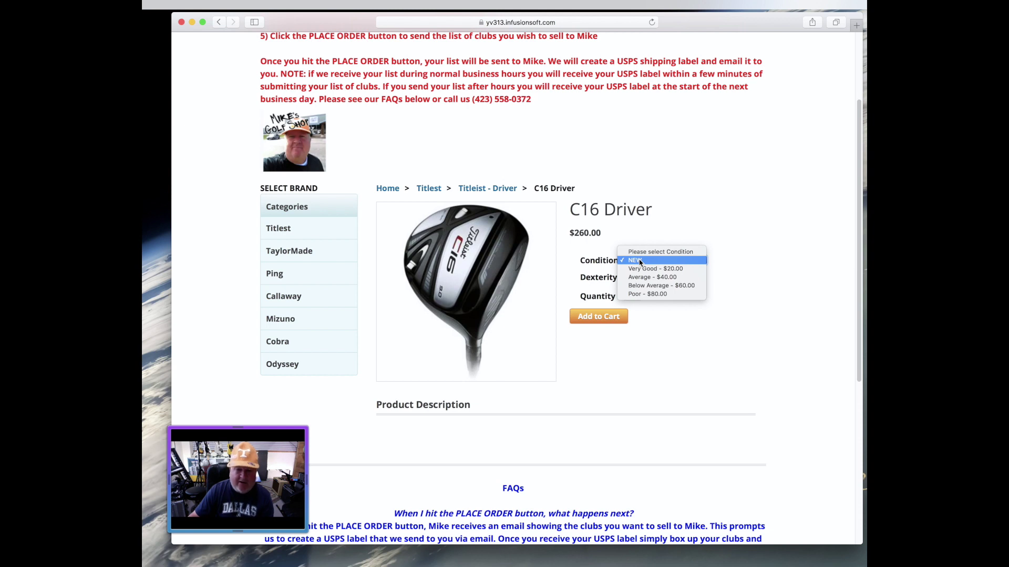
{"action": "left_click", "coordinate": [640, 262]}
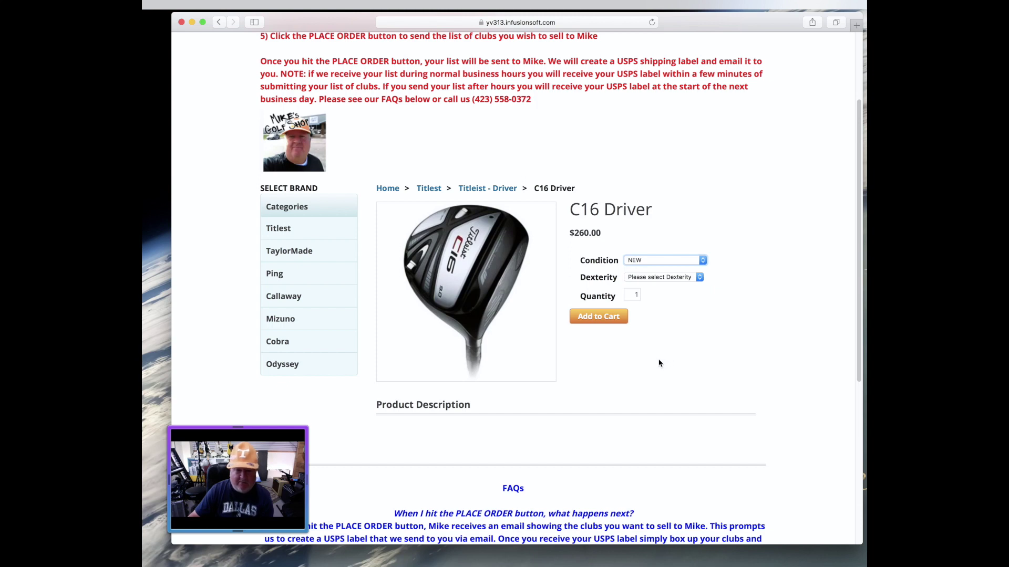
{"action": "left_click", "coordinate": [674, 277]}
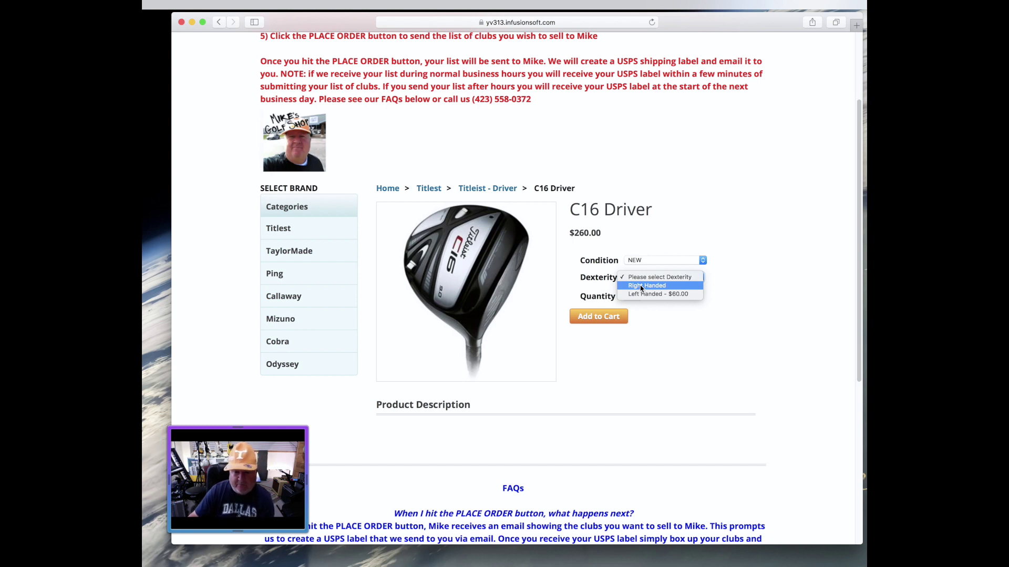
{"action": "left_click", "coordinate": [640, 286]}
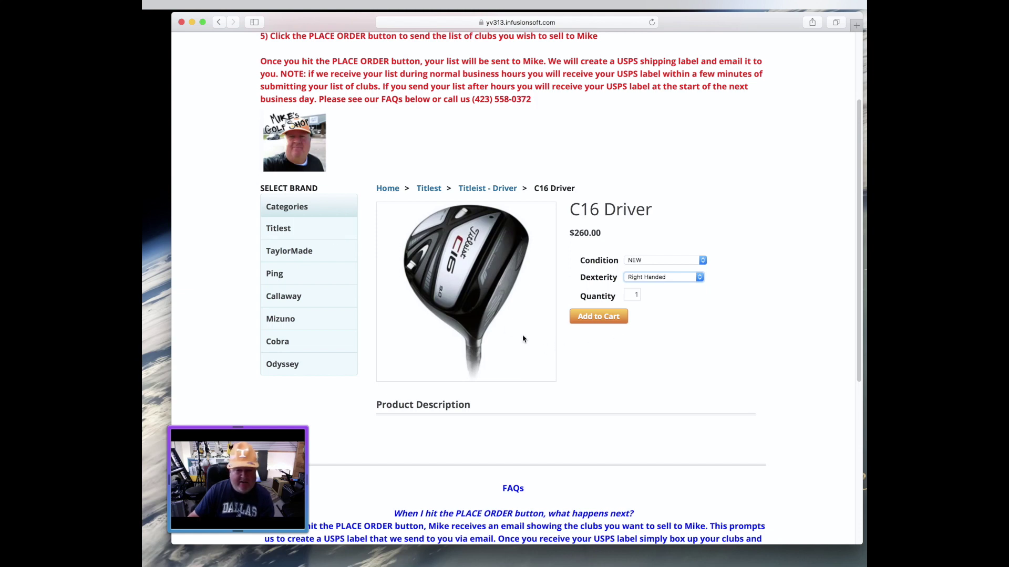
{"action": "left_click", "coordinate": [598, 318]}
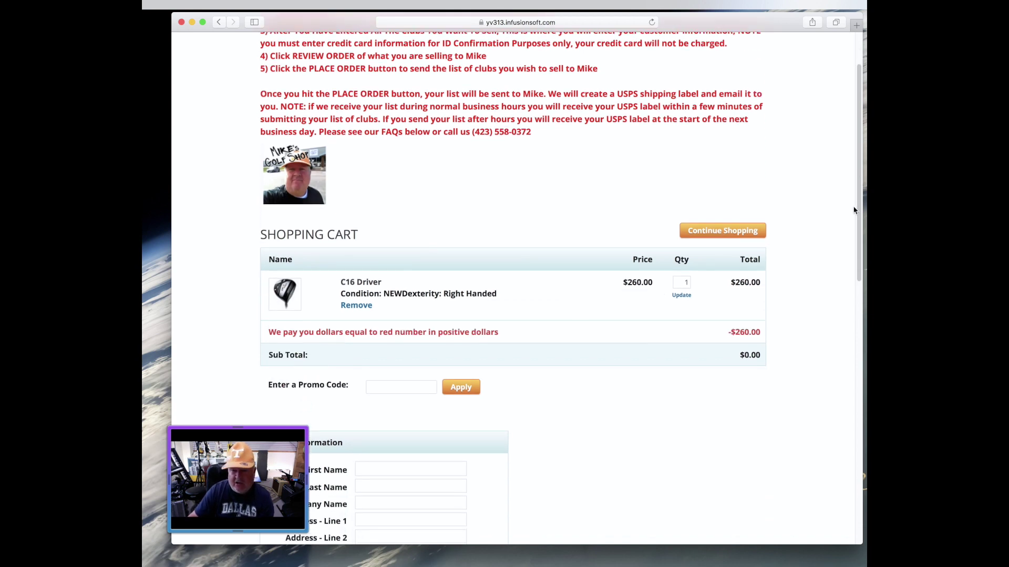
Scroll down past the cart to the empty Billing Information form.
{"action": "scroll", "coordinate": [853, 210], "scroll_direction": "down", "scroll_amount": 5}
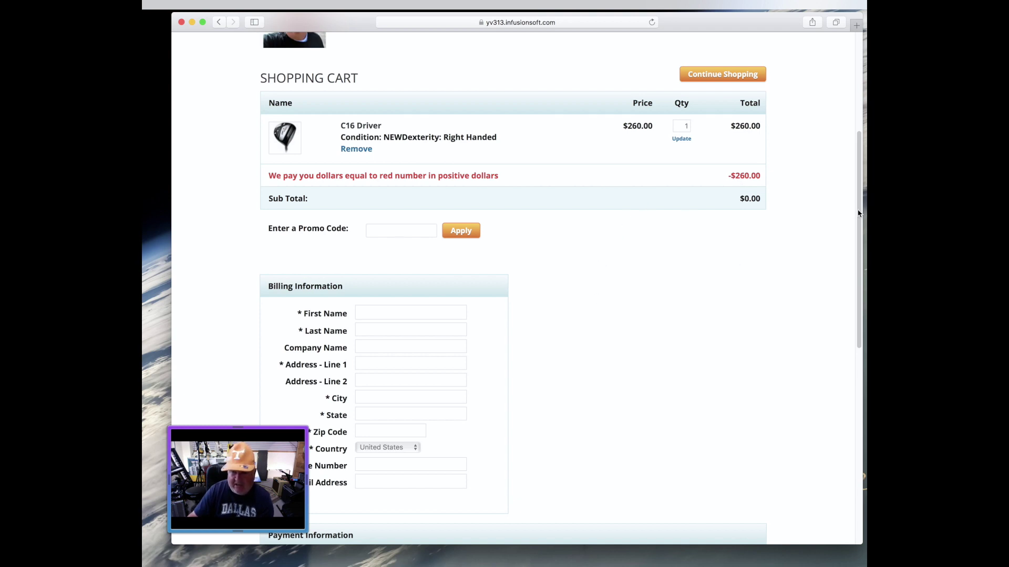
Enter the customer's first and last name, skipping the company field.
{"action": "left_click_drag", "start_coordinate": [860, 213], "coordinate": [860, 255]}
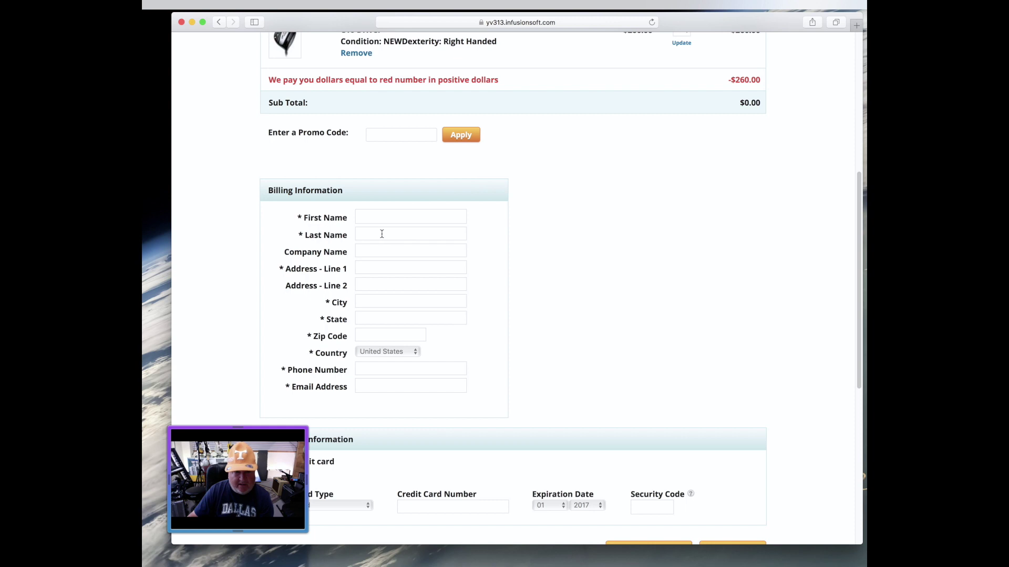
{"action": "left_click", "coordinate": [372, 215]}
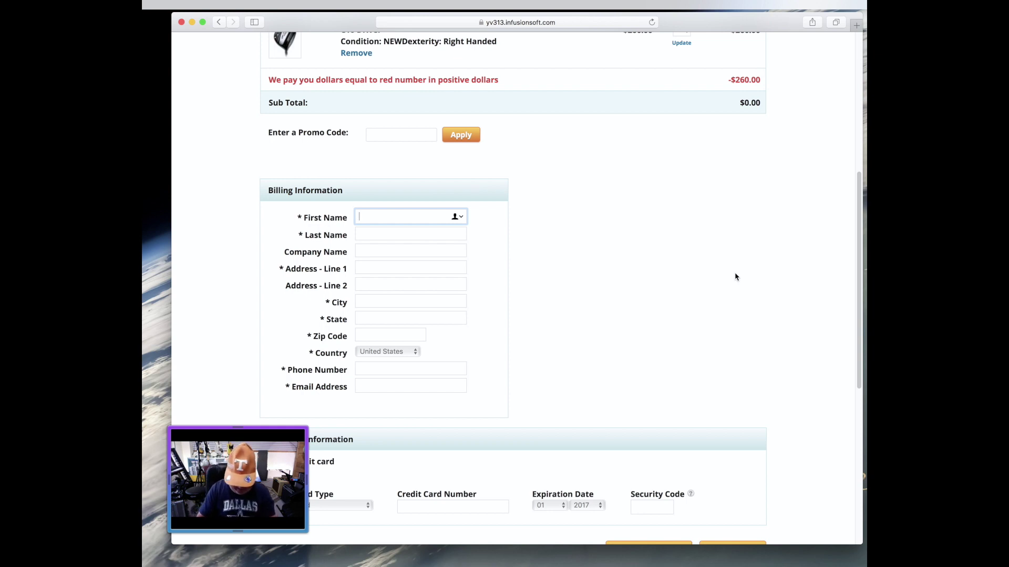
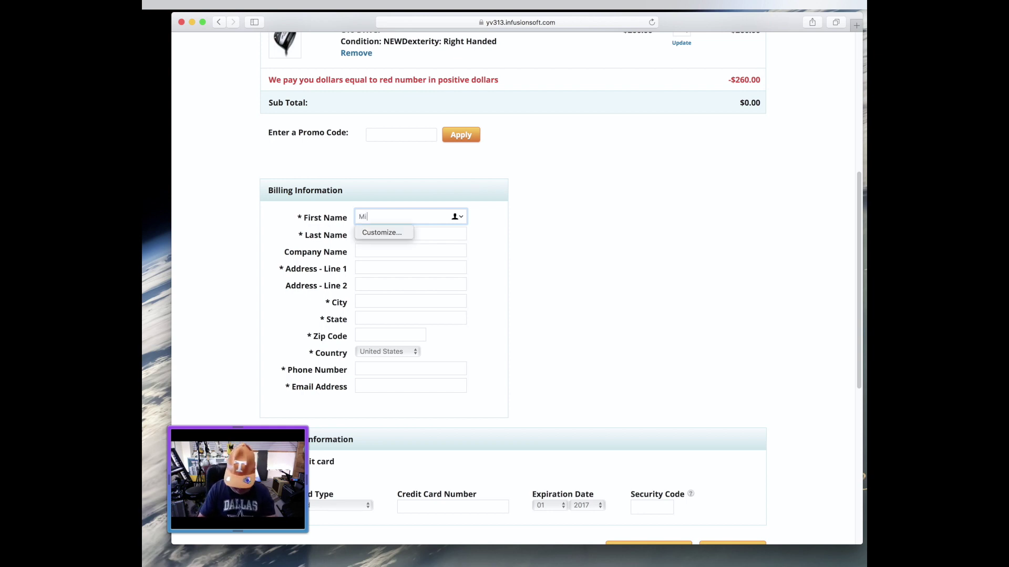
{"action": "left_click", "coordinate": [359, 234]}
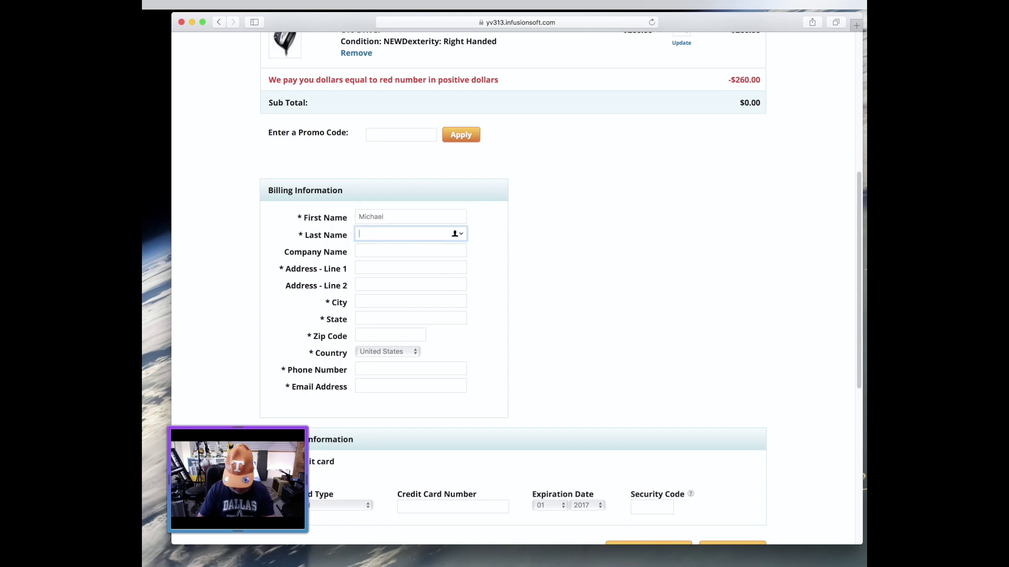
{"action": "key", "text": "Tab"}
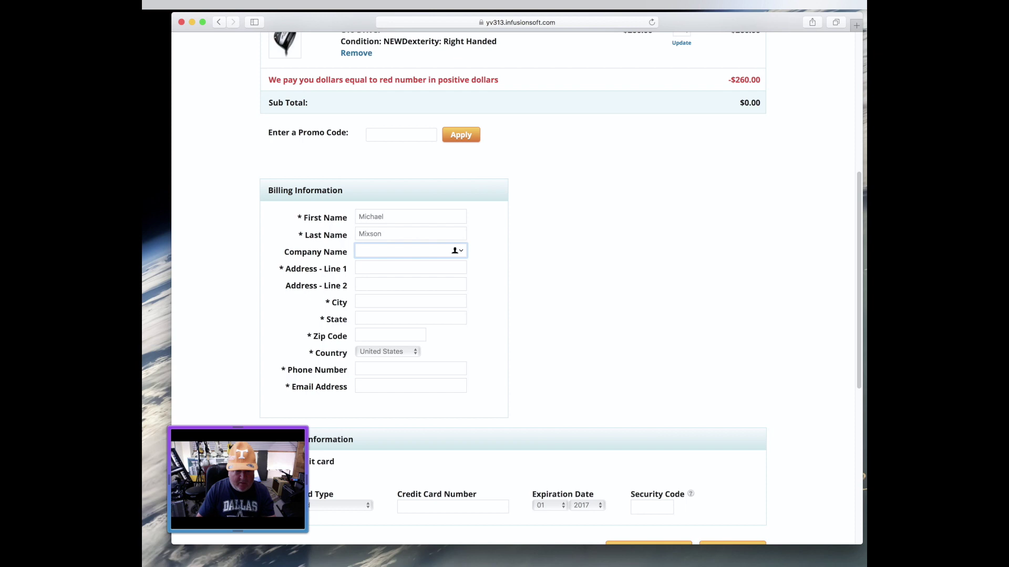
{"action": "key", "text": "Tab"}
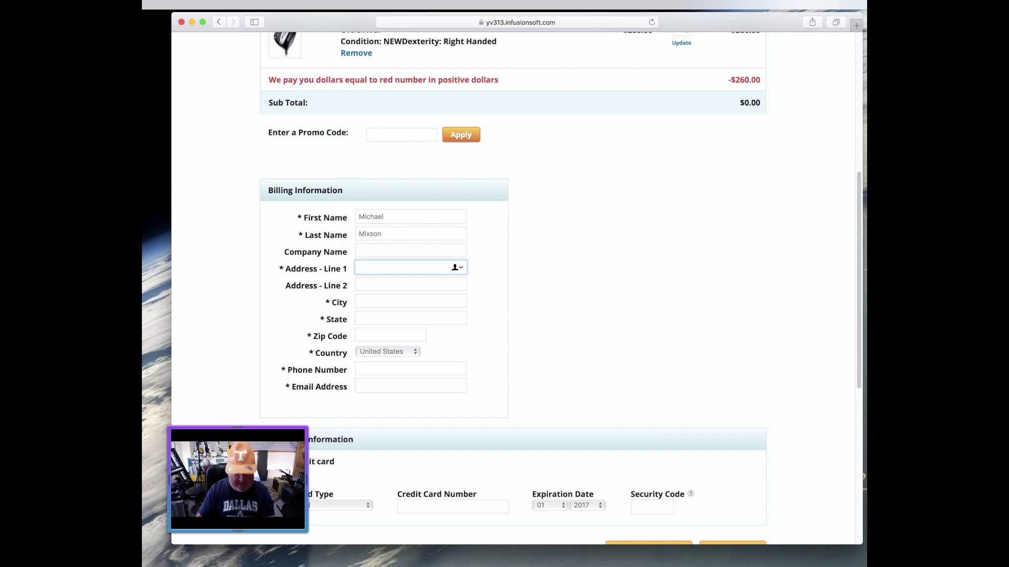
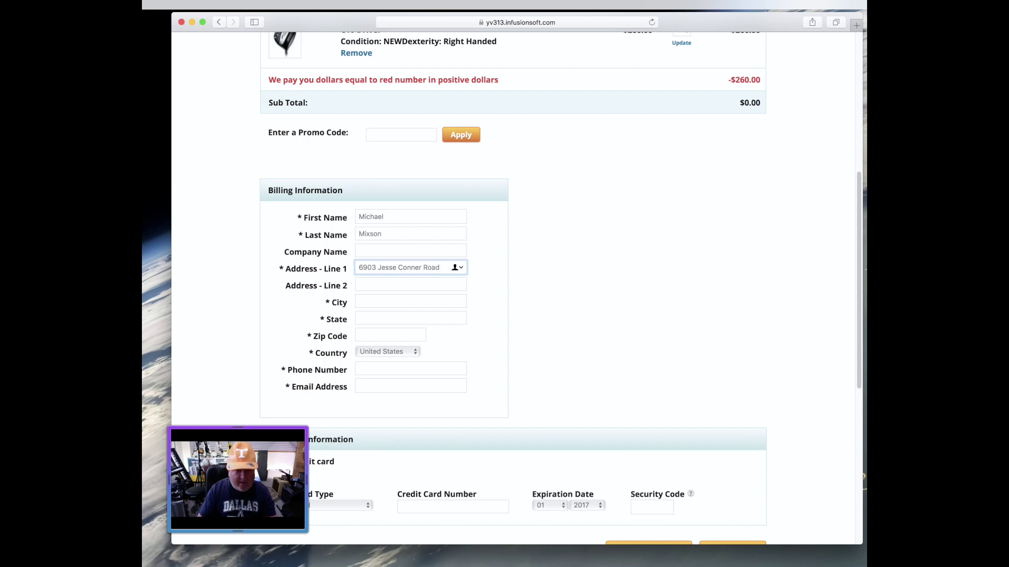
Fill in the customer's street address, city, state and ZIP code.
{"action": "key", "text": "Tab"}
{"action": "key", "text": "Tab"}
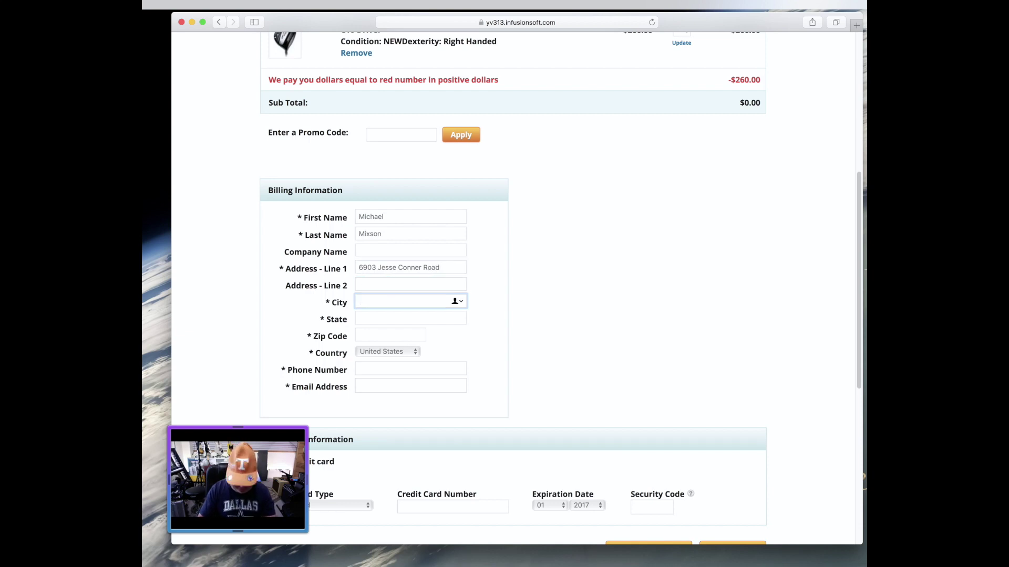
{"action": "type", "text": "Chattanooga"}
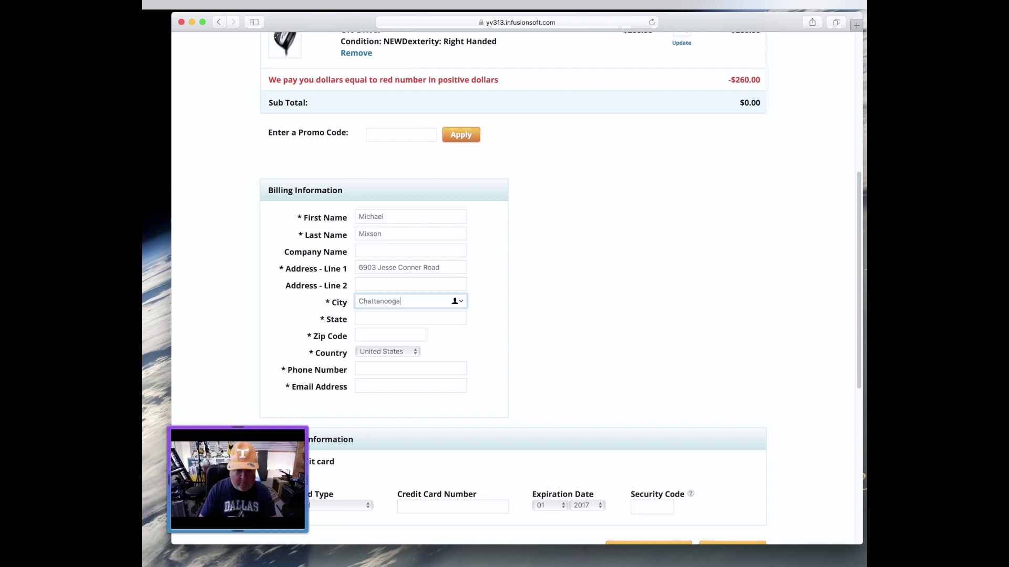
{"action": "key", "text": "Tab"}
{"action": "type", "text": "TN"}
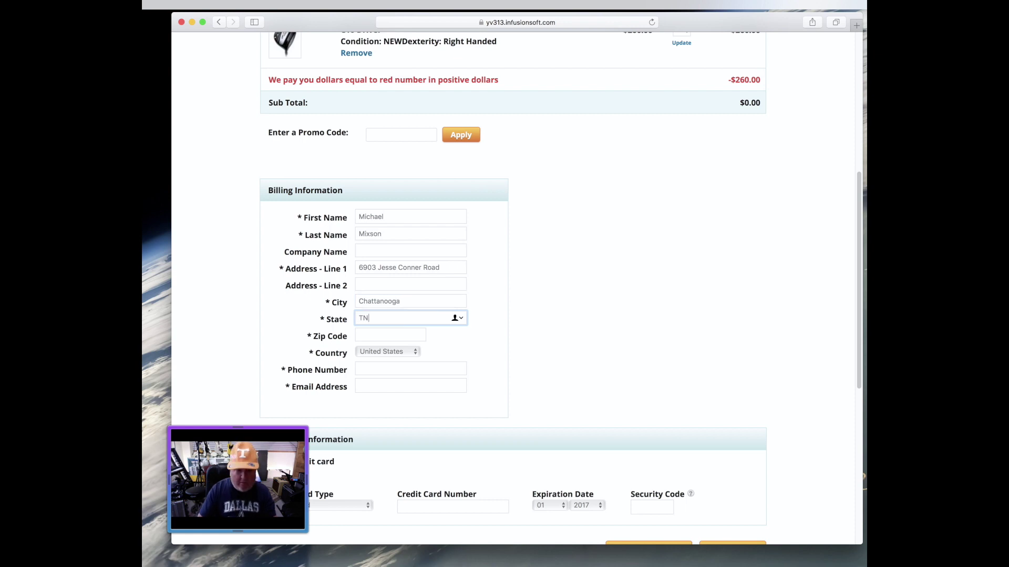
{"action": "key", "text": "Tab"}
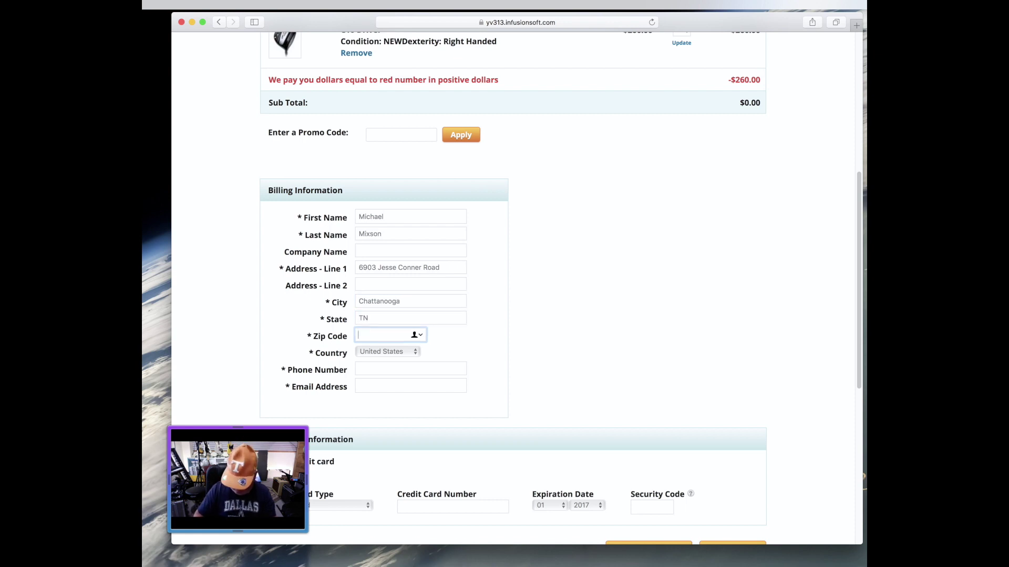
{"action": "type", "text": "37421"}
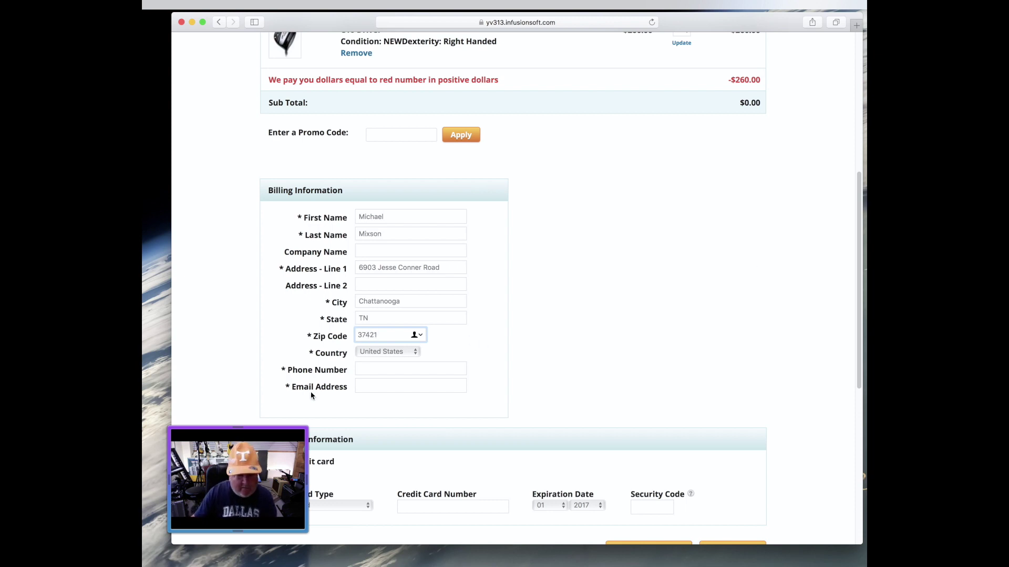
Enter the customer's phone number and e-mail address.
{"action": "left_click", "coordinate": [403, 368]}
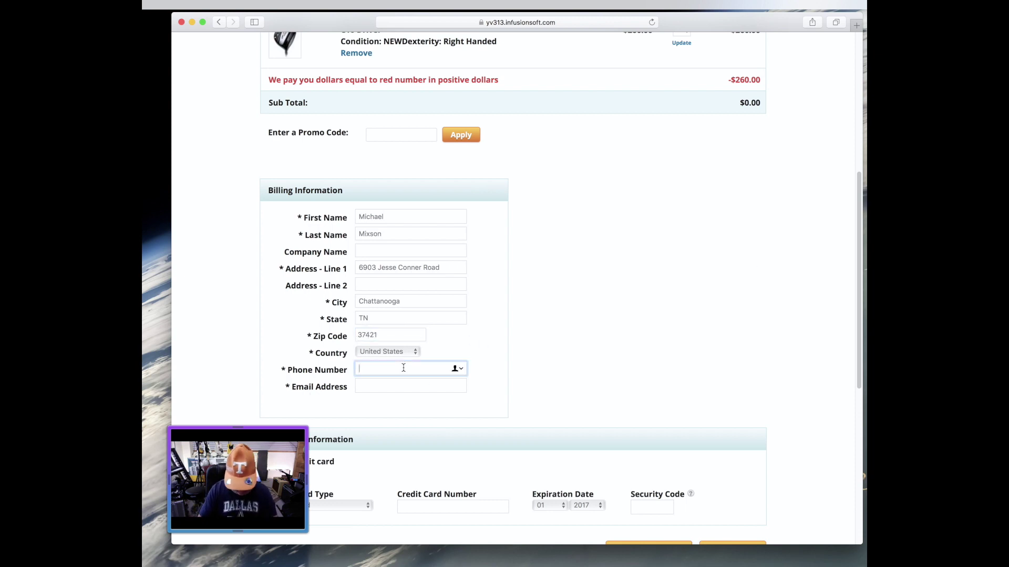
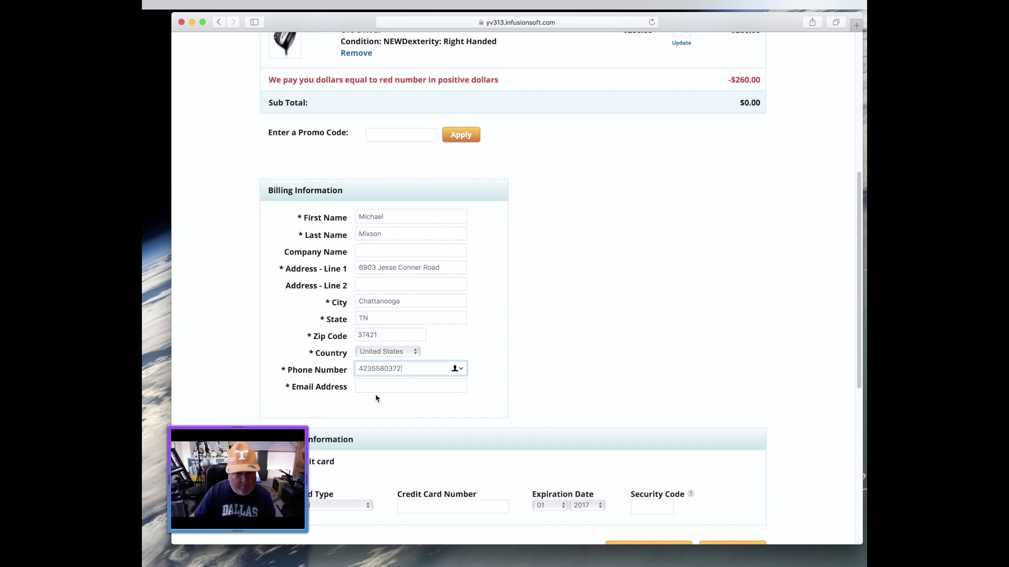
{"action": "left_click", "coordinate": [376, 386]}
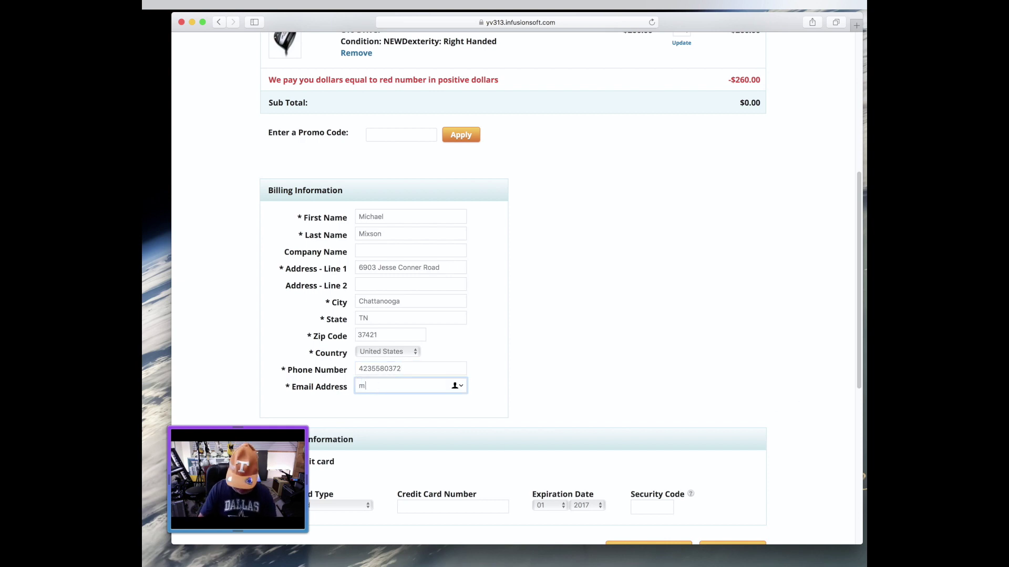
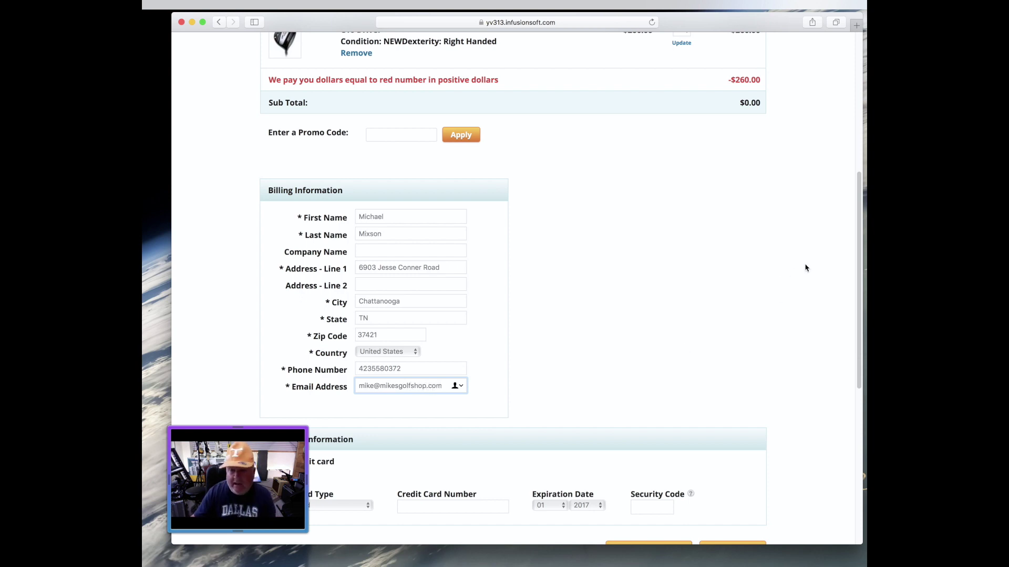
{"action": "left_click_drag", "start_coordinate": [859, 228], "coordinate": [866, 326]}
Select Visa as the credit card type and enter the card number.
{"action": "scroll", "coordinate": [865, 326], "scroll_direction": "up", "scroll_amount": 5}
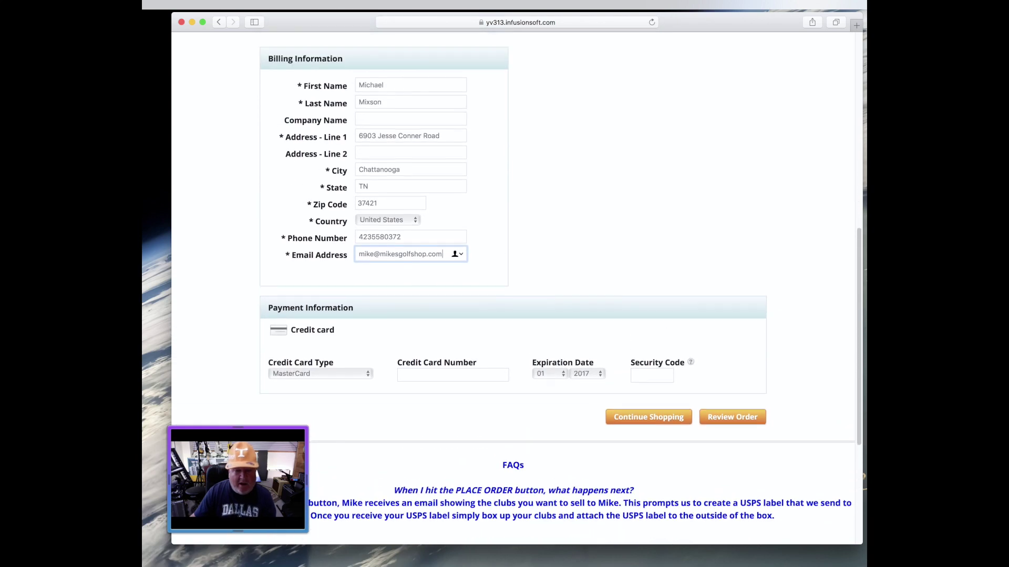
{"action": "scroll", "coordinate": [859, 221], "scroll_direction": "up", "scroll_amount": 5}
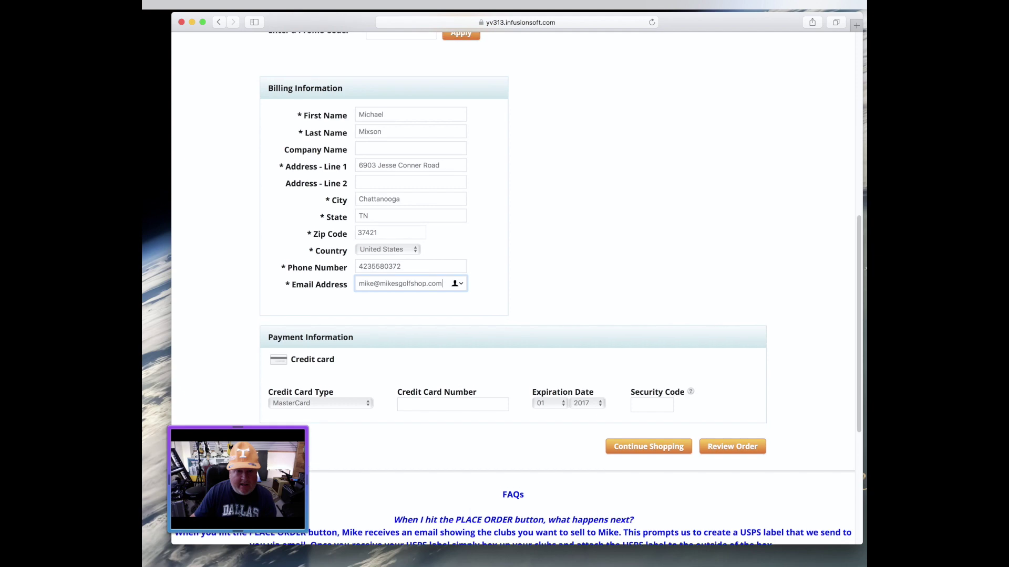
{"action": "left_click_drag", "start_coordinate": [858, 220], "coordinate": [858, 301]}
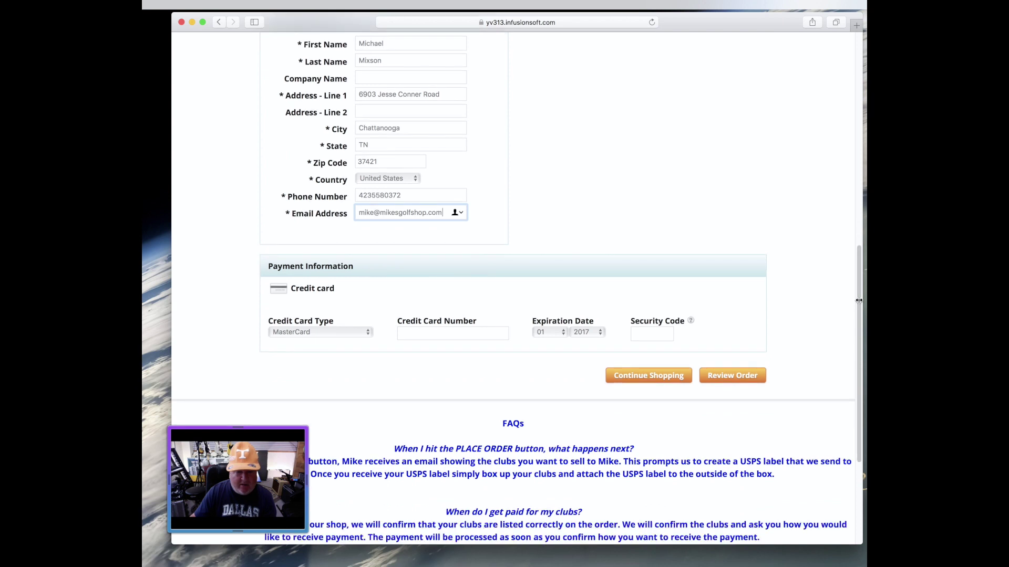
{"action": "left_click", "coordinate": [368, 332]}
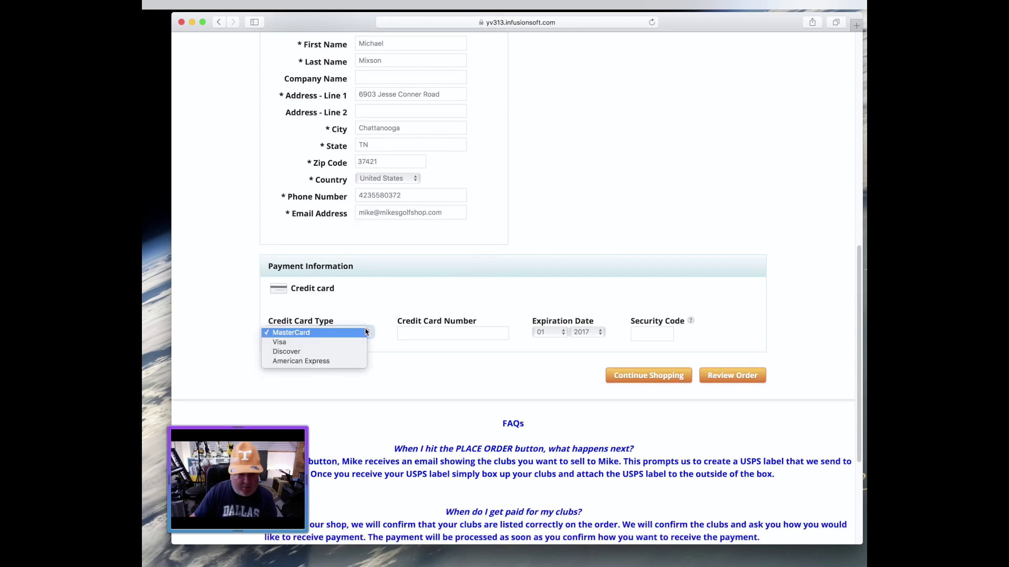
{"action": "left_click", "coordinate": [332, 343]}
{"action": "left_click", "coordinate": [434, 336]}
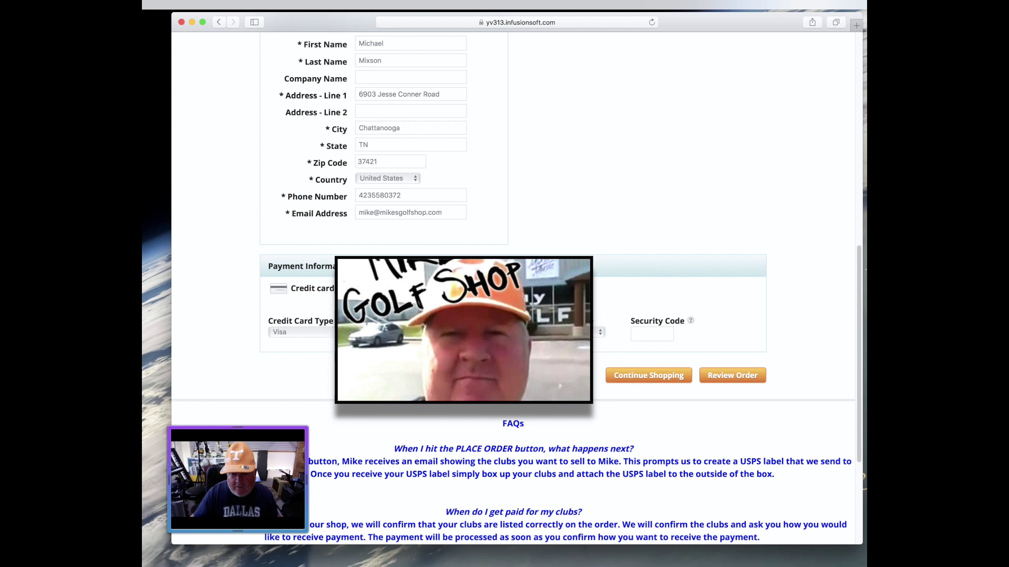
Enter the card's security code and expiration year, then submit for order review.
{"action": "left_click", "coordinate": [544, 332]}
{"action": "key", "text": "Return"}
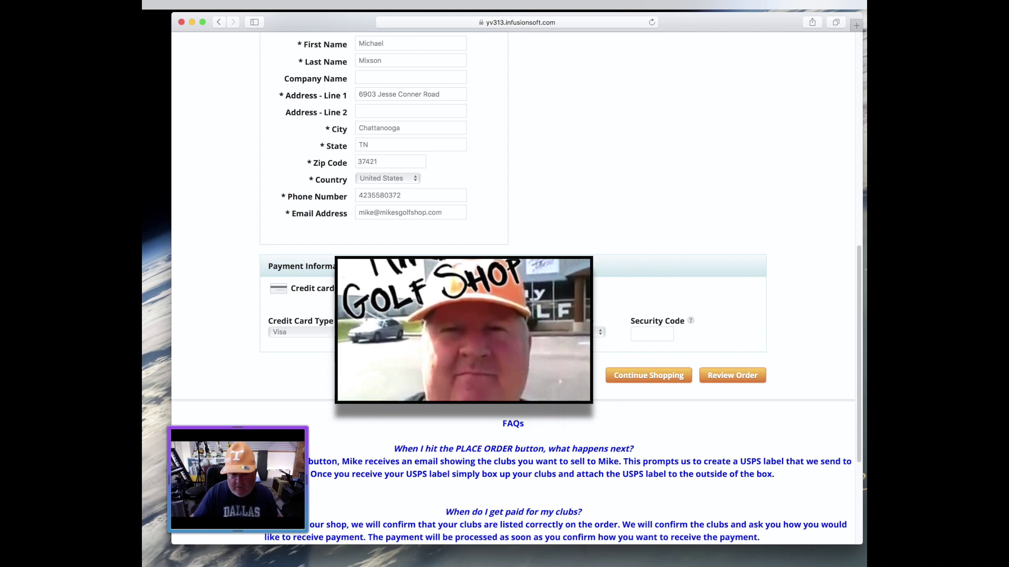
{"action": "left_click", "coordinate": [646, 333]}
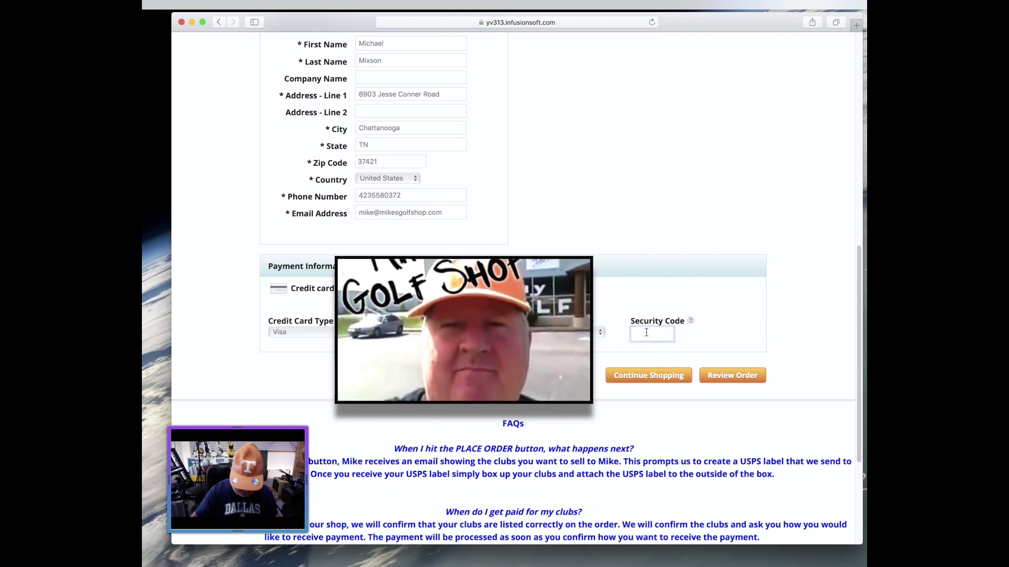
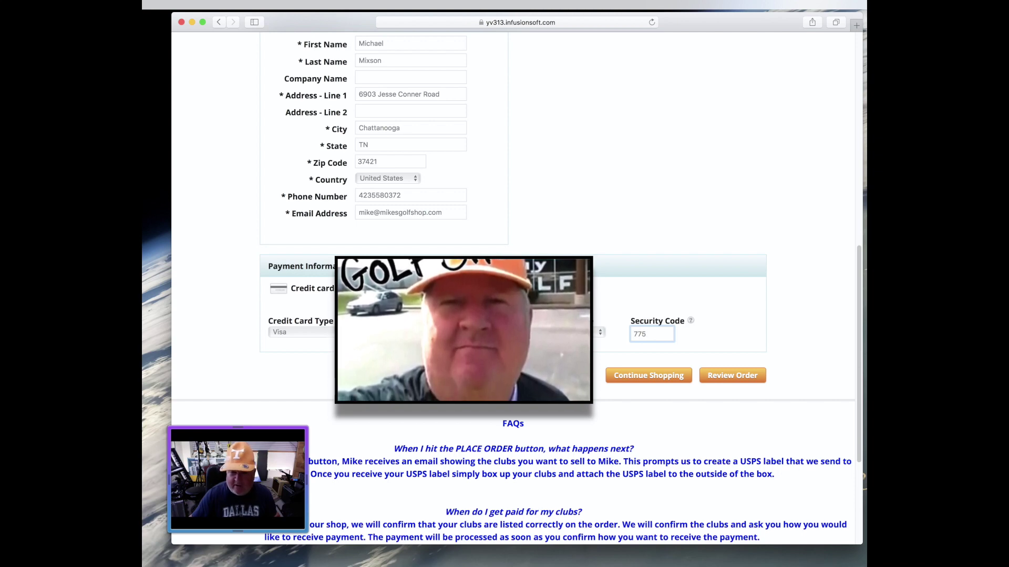
{"action": "left_click", "coordinate": [599, 334]}
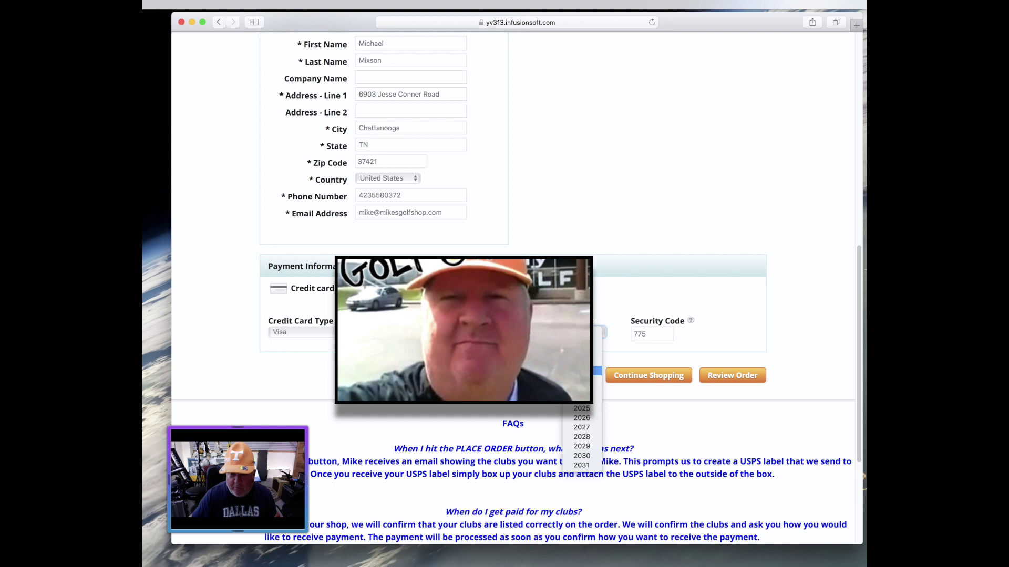
{"action": "left_click", "coordinate": [597, 371]}
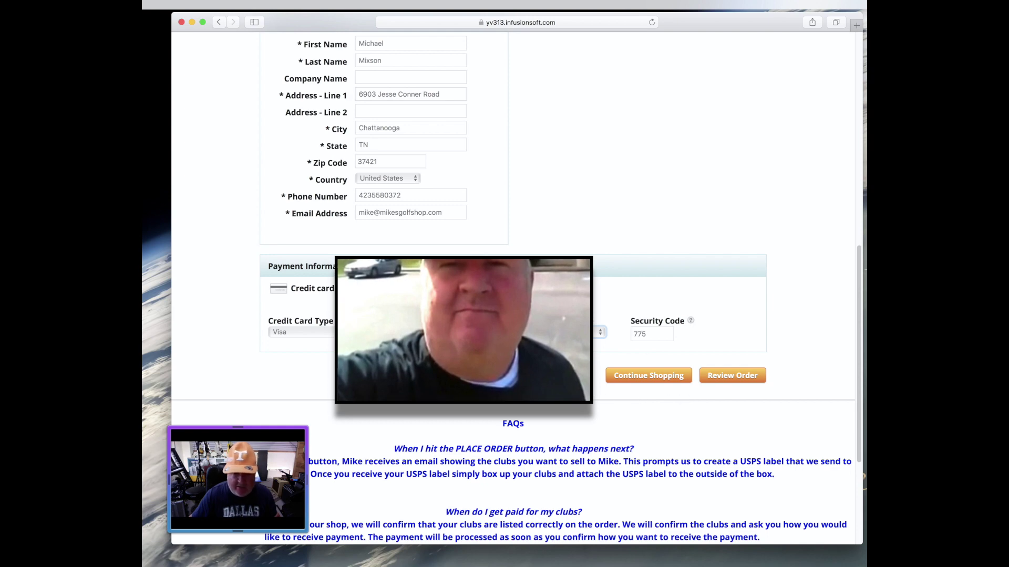
{"action": "left_click", "coordinate": [732, 381]}
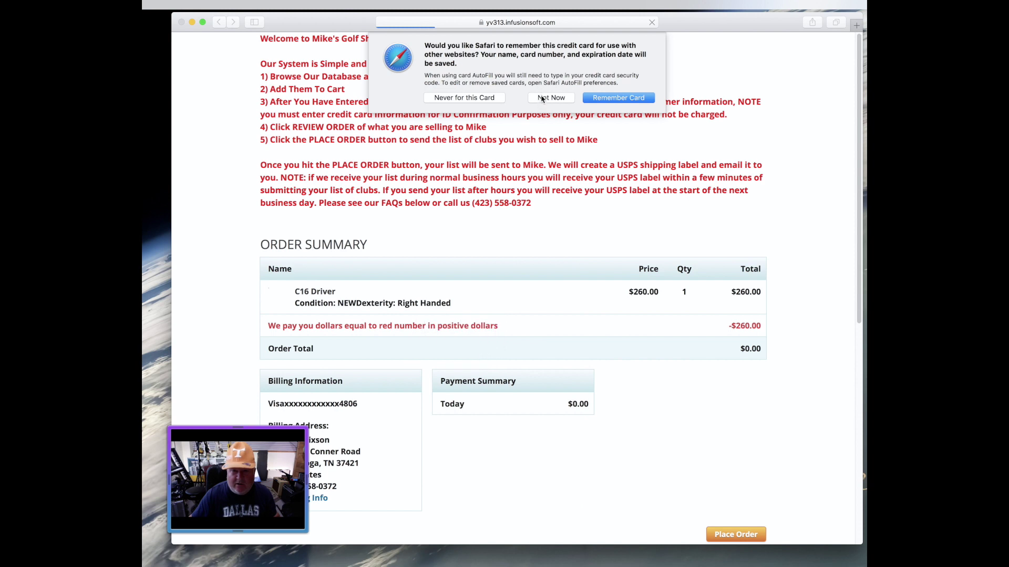
Decline Safari's save-card prompt and scroll down to the Place Order button.
{"action": "left_click", "coordinate": [542, 98]}
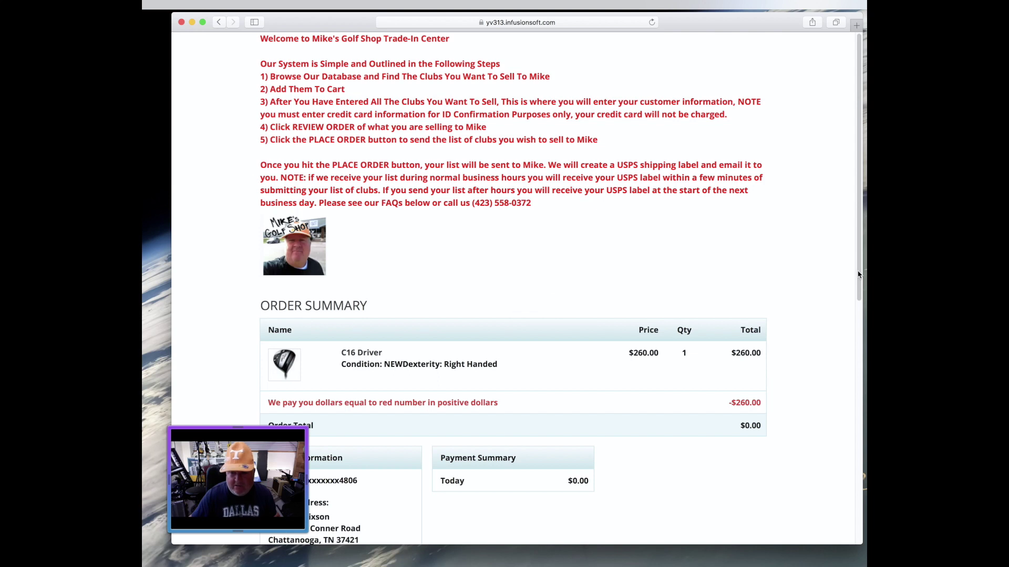
{"action": "left_click_drag", "start_coordinate": [858, 274], "coordinate": [866, 362]}
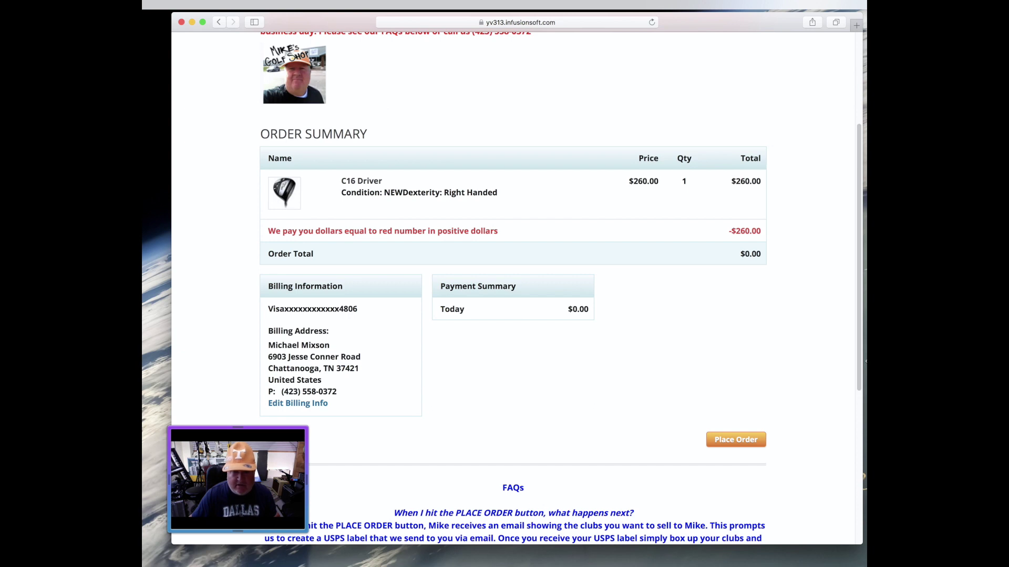
{"action": "left_click_drag", "start_coordinate": [866, 362], "coordinate": [865, 363]}
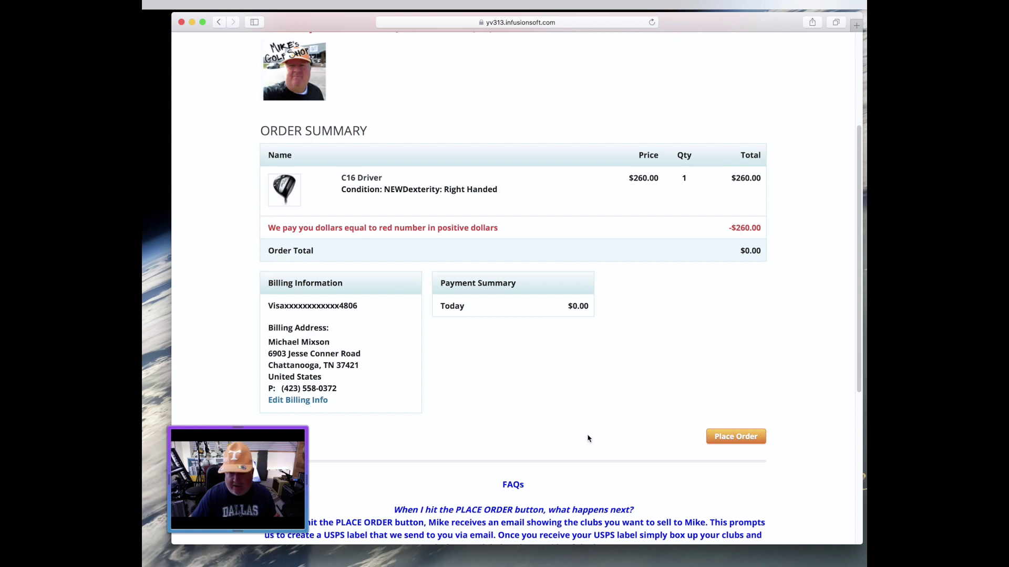
Place the $0.00 C16 Driver trade-in order and view the confirmation summary.
{"action": "left_click", "coordinate": [729, 440]}
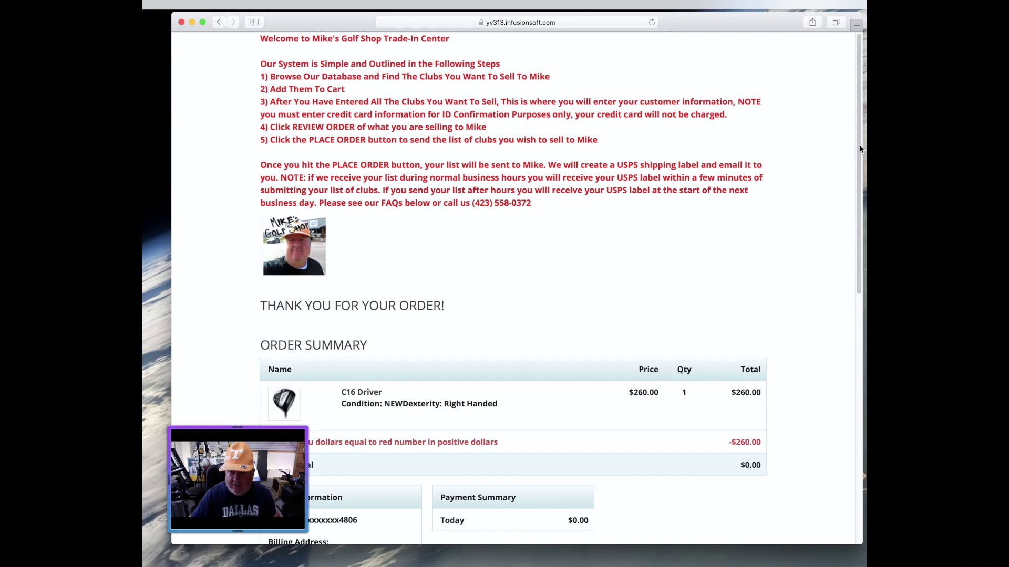
{"action": "left_click_drag", "start_coordinate": [860, 150], "coordinate": [849, 248]}
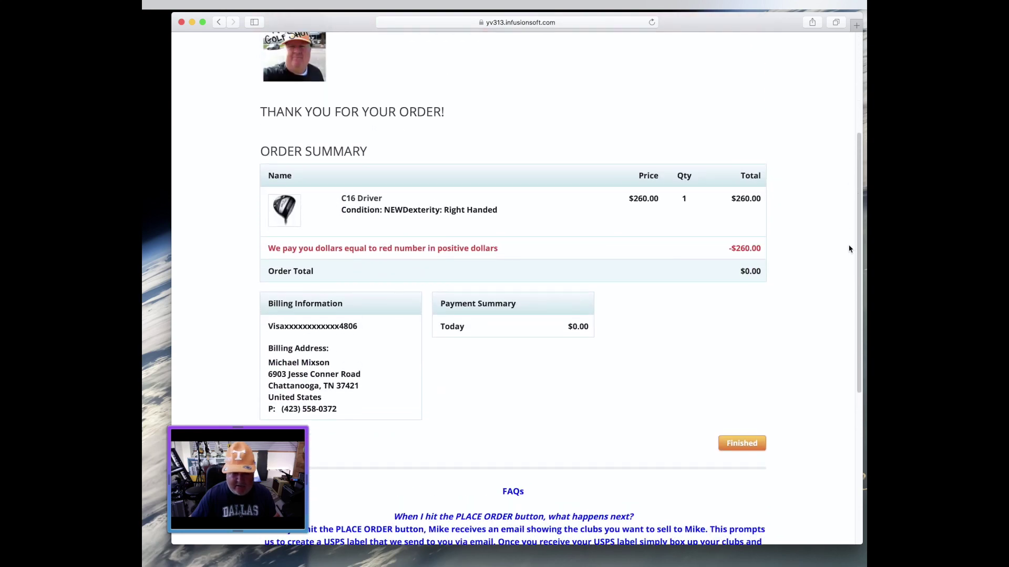